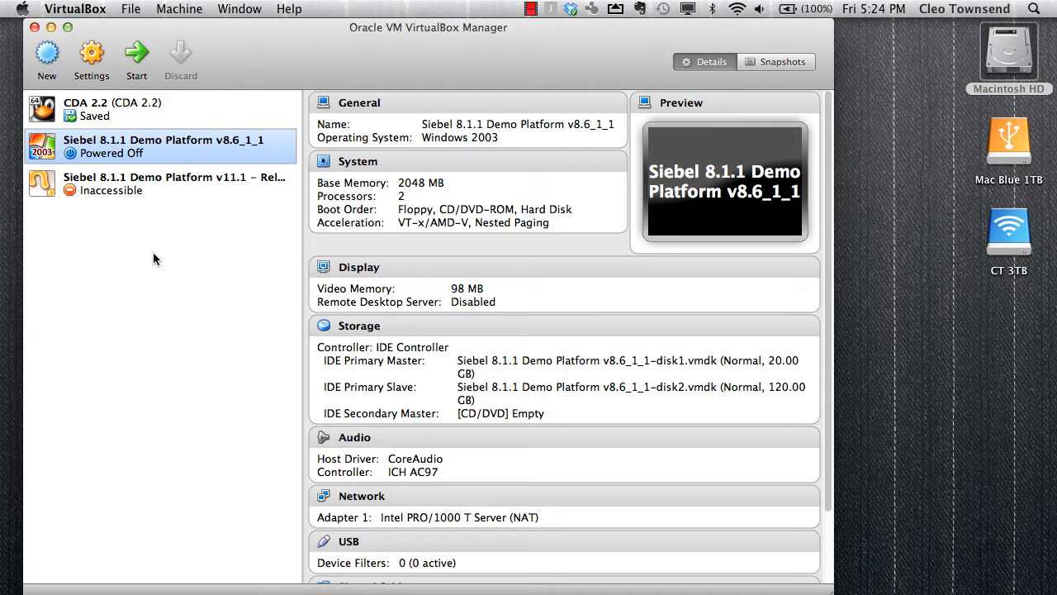
# - Check the default machine folder in the VirtualBox general preferences and leave them without saving
pyautogui.click(130, 8)
pyautogui.moveTo(91, 8)
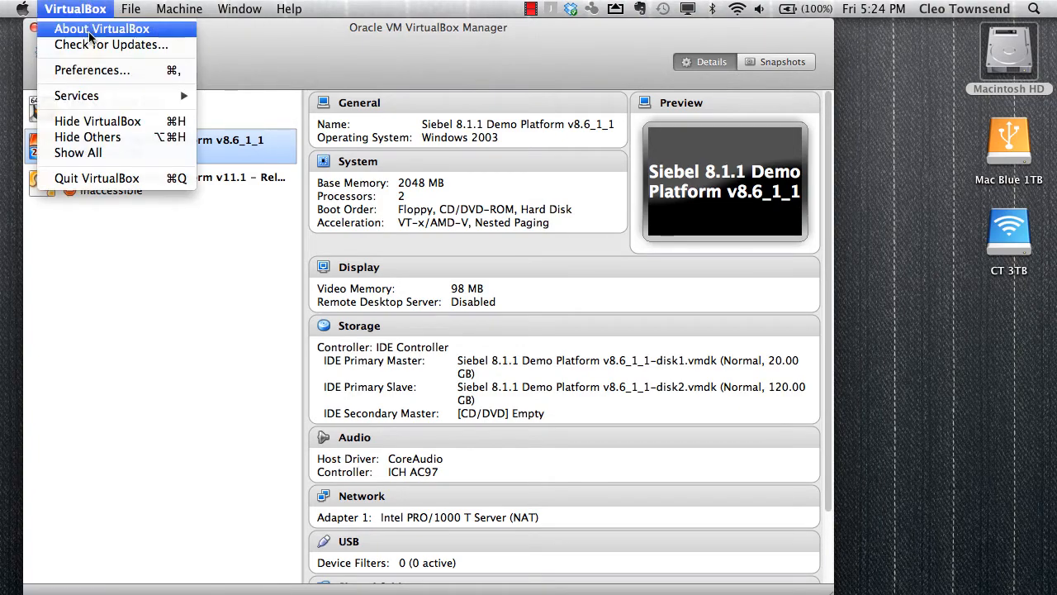
pyautogui.click(90, 71)
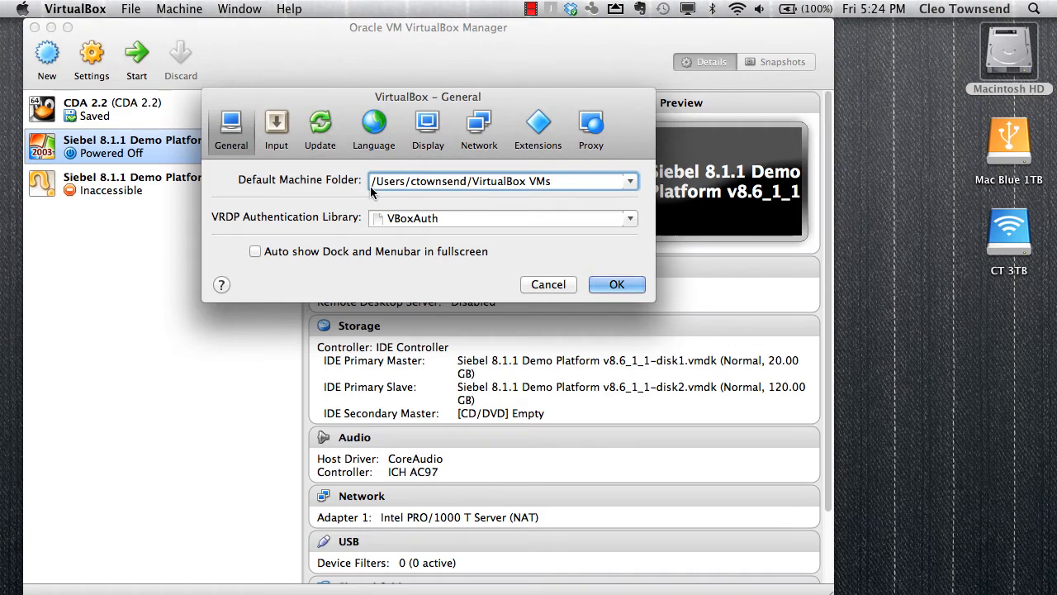
pyautogui.moveTo(372, 190)
pyautogui.moveTo(456, 185)
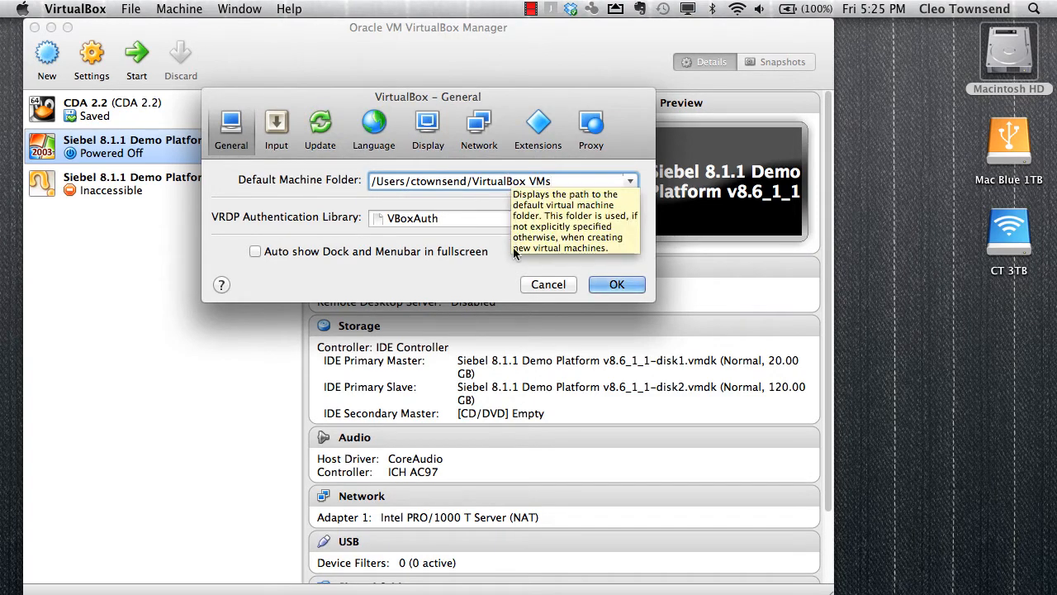
pyautogui.click(547, 285)
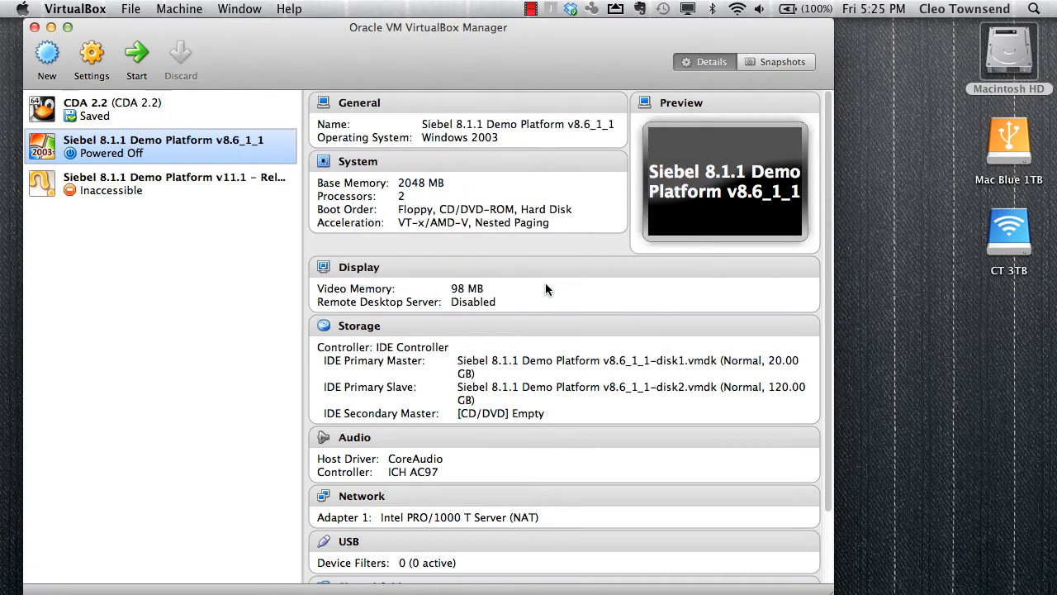
# - Load the appliance file 082012_Gold_Siebel_CDA.ova from the Mac Blue 1TB drive for import and continue to its appliance settings
pyautogui.click(128, 10)
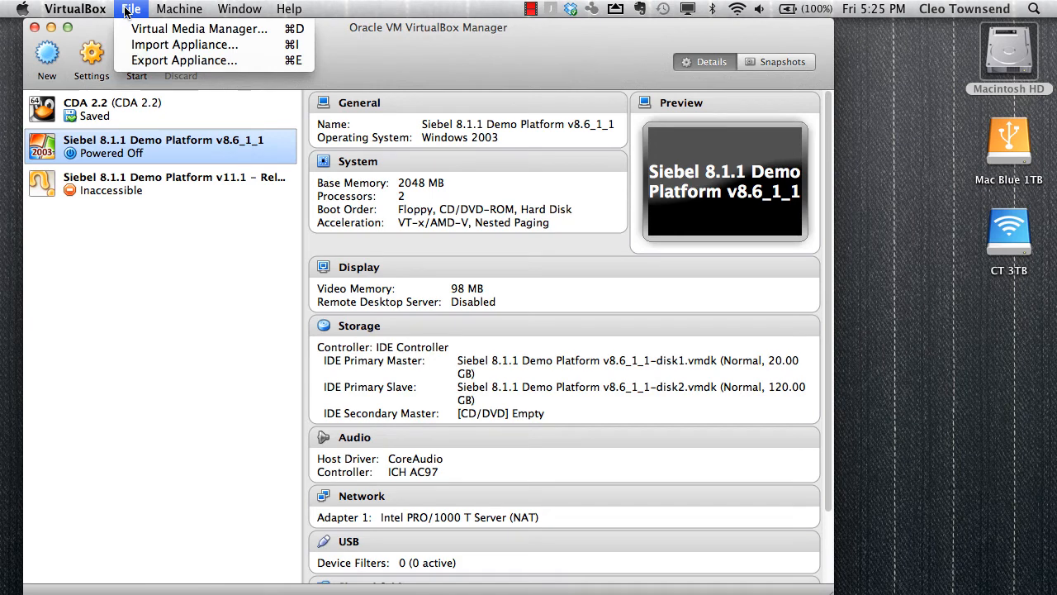
pyautogui.click(144, 47)
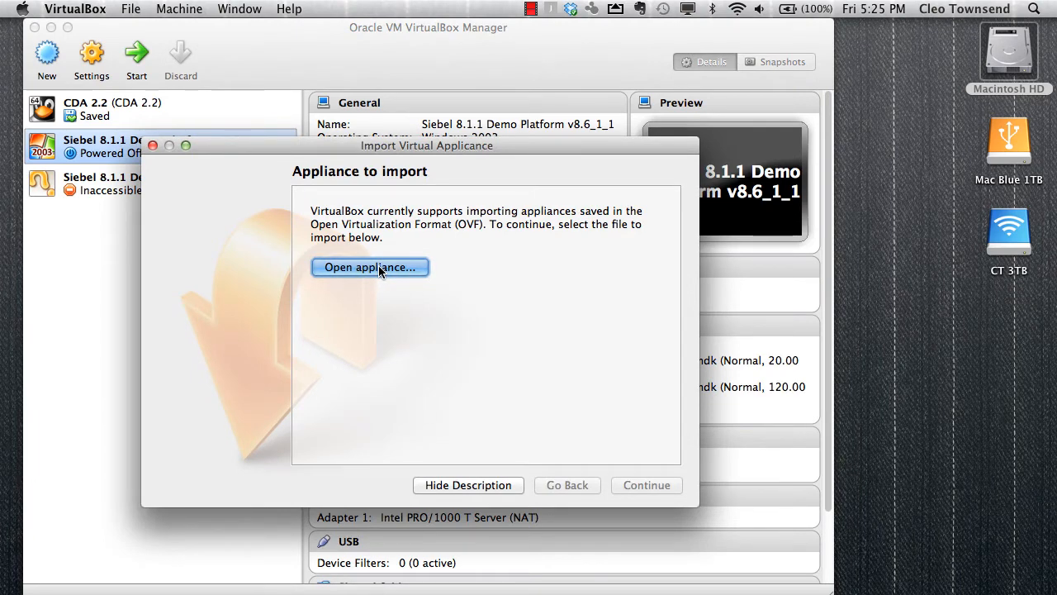
pyautogui.click(379, 265)
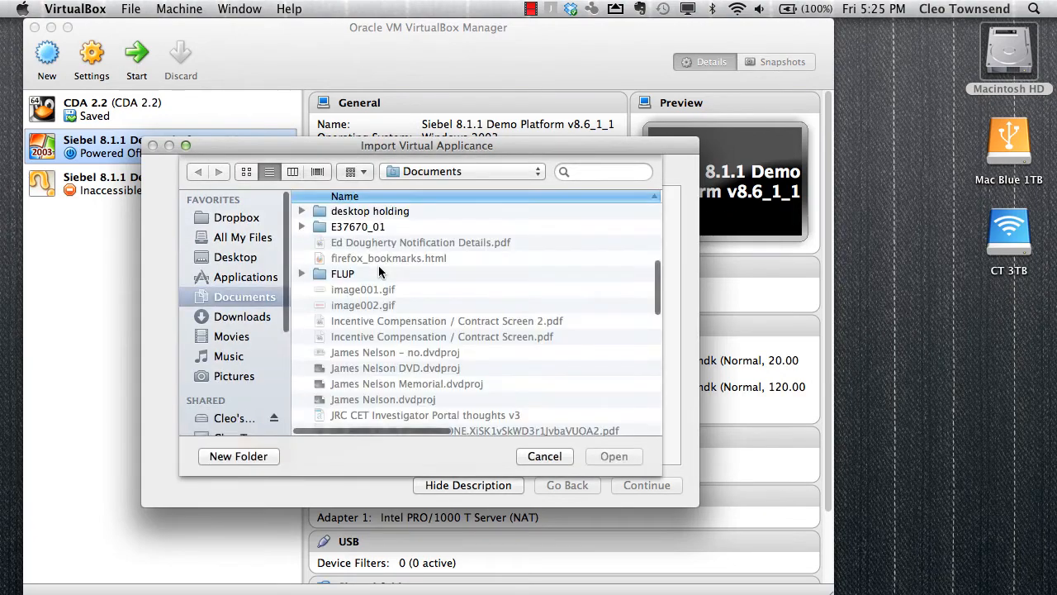
pyautogui.scroll(-2, 218, 389)
pyautogui.scroll(-5, 217, 390)
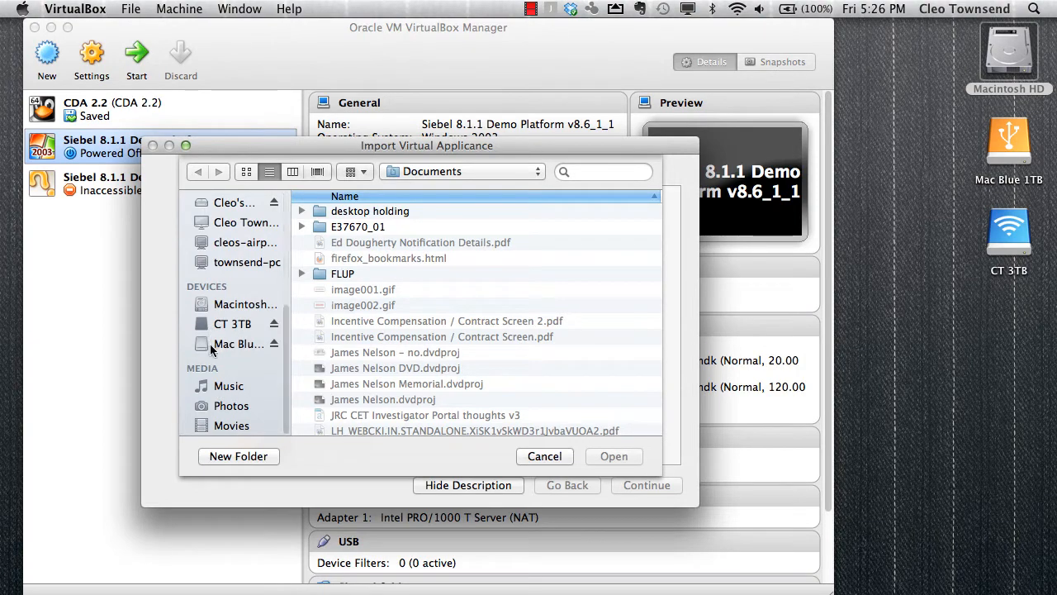
pyautogui.click(216, 345)
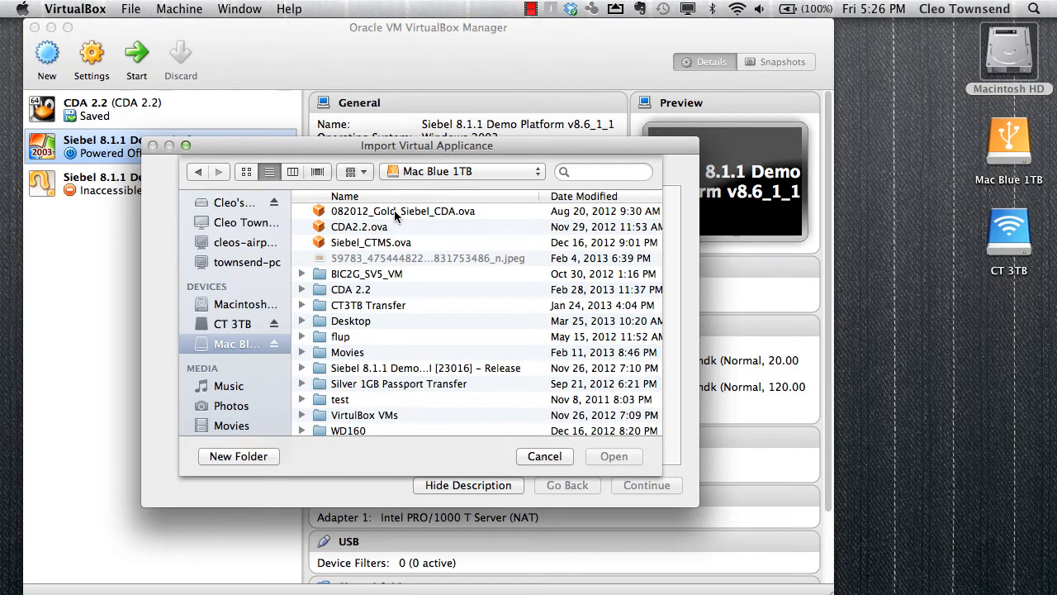
pyautogui.click(394, 210)
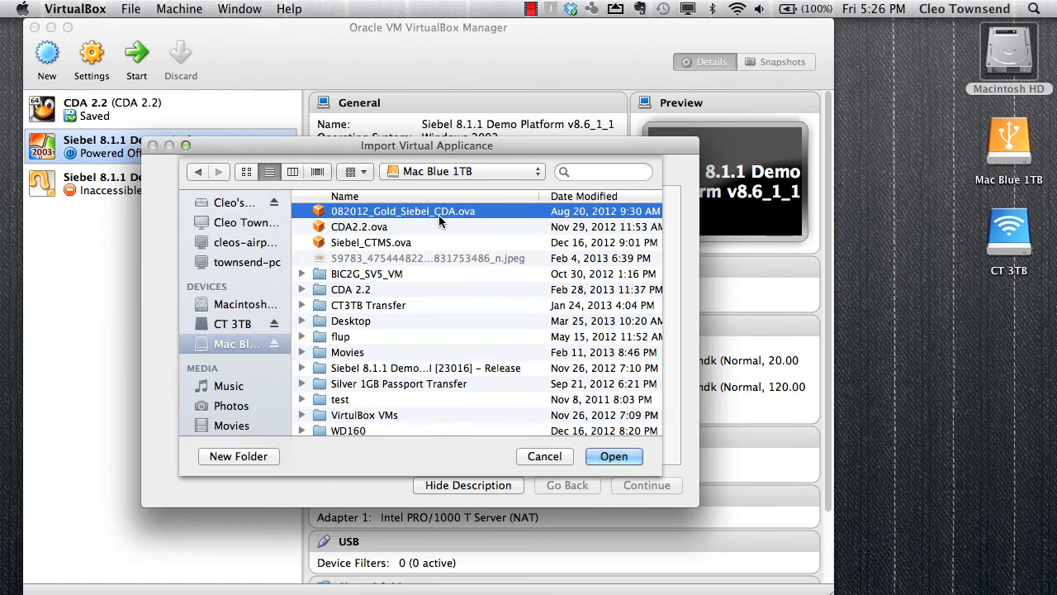
pyautogui.click(616, 457)
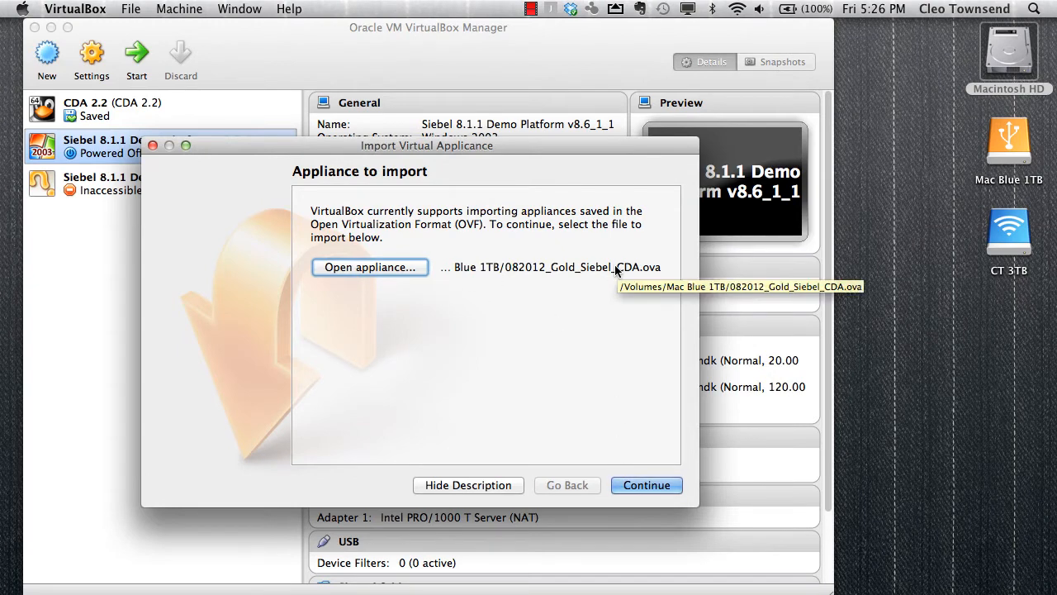
pyautogui.click(650, 486)
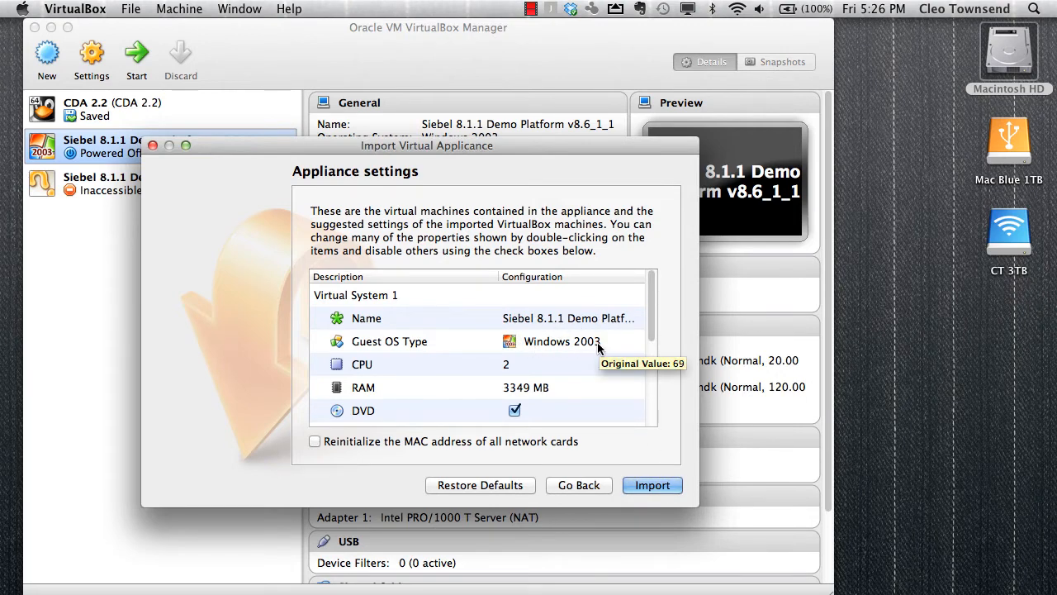
# - Keep the appliance's CPU count at 2 and set its RAM to 2048 MB
pyautogui.click(513, 370)
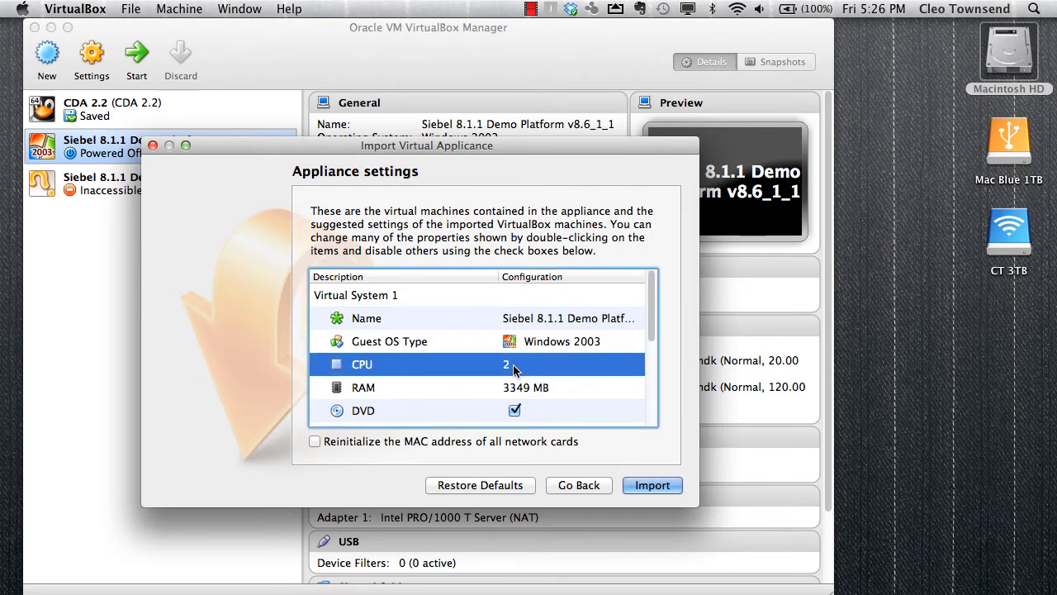
pyautogui.doubleClick(513, 366)
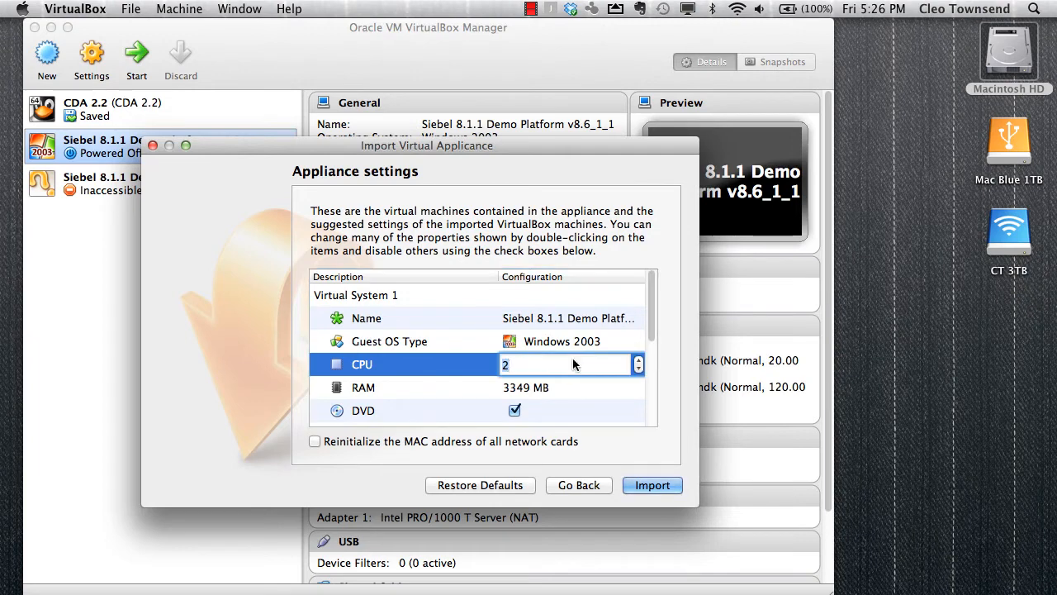
pyautogui.press('Return')
pyautogui.scroll(-1, 654, 335)
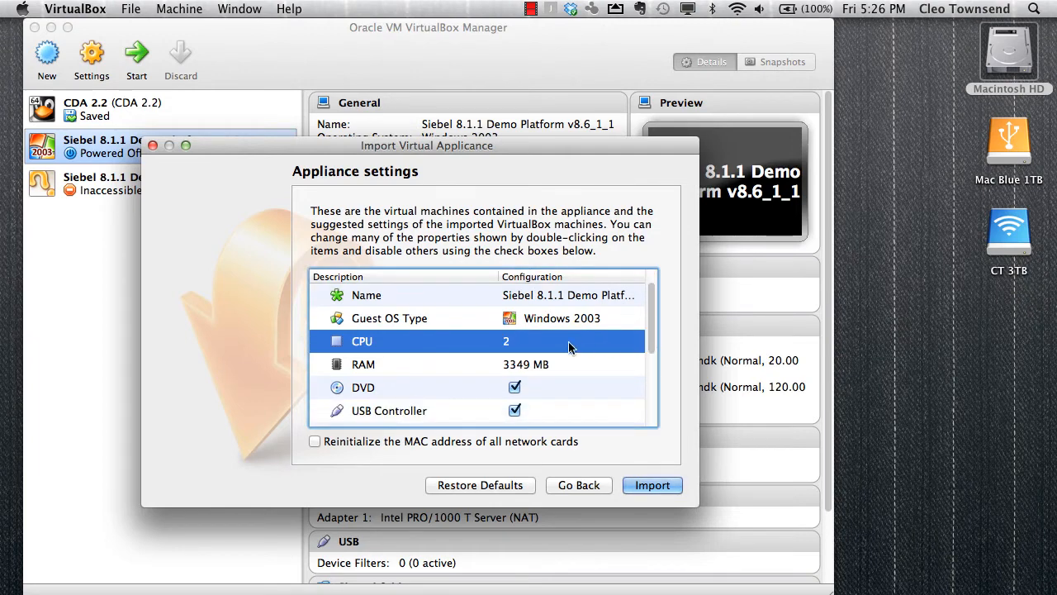
pyautogui.doubleClick(525, 366)
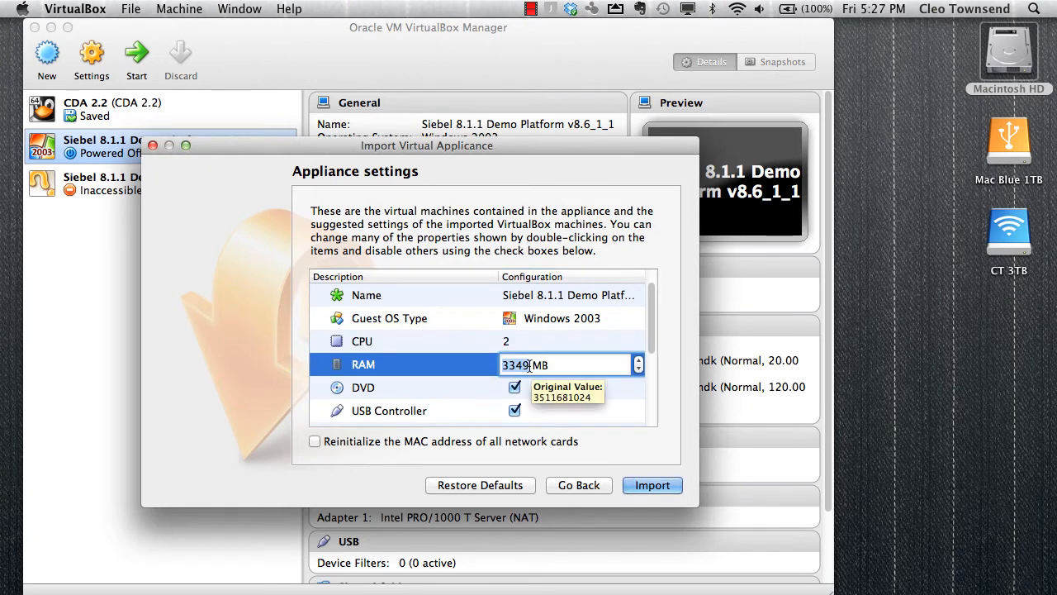
pyautogui.write('2048')
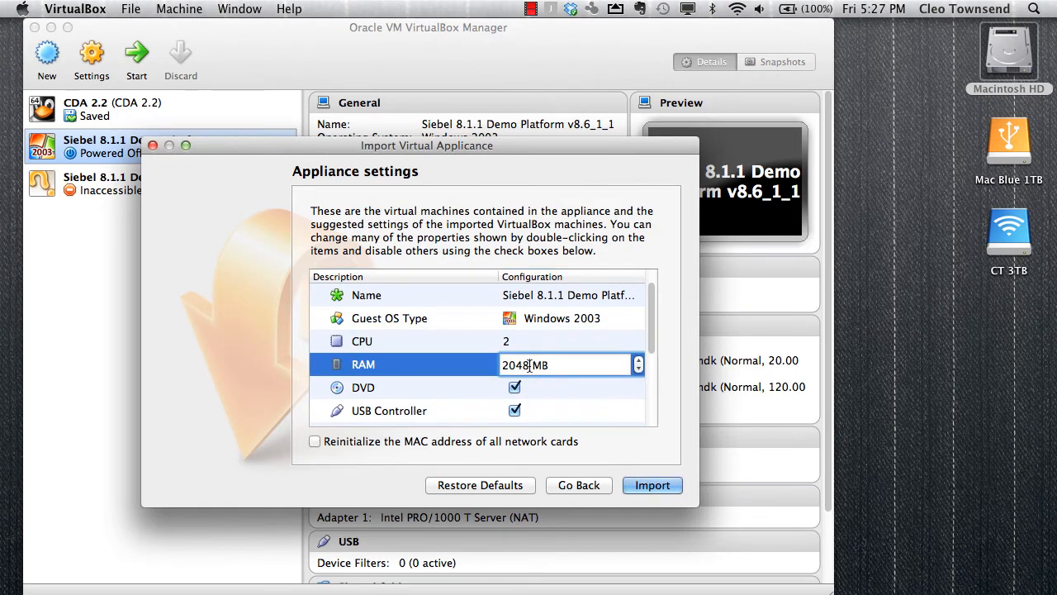
pyautogui.click(567, 386)
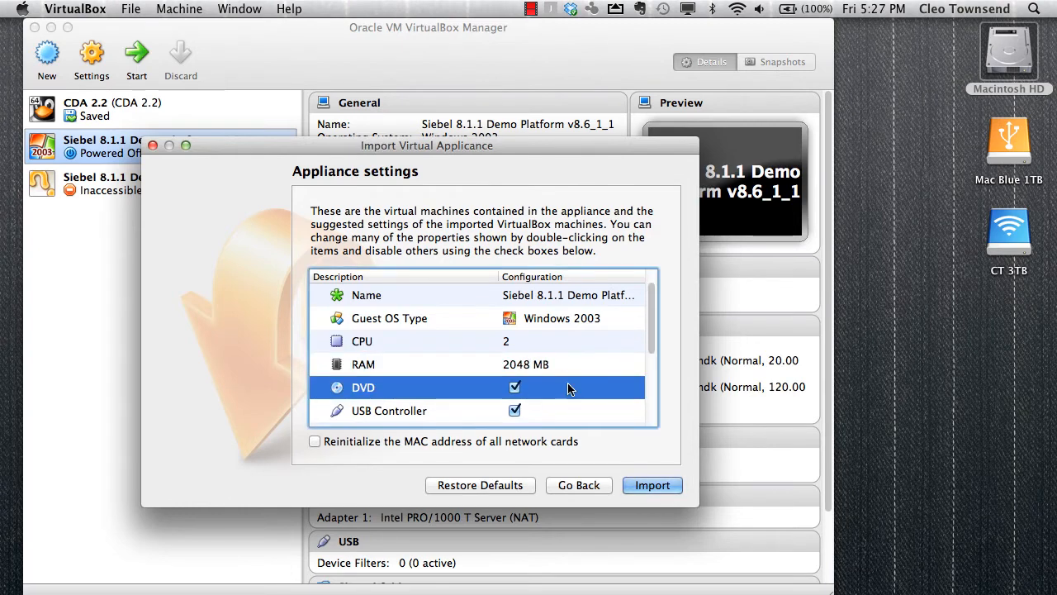
# - Review the appliance's remaining hardware settings and virtual disk image paths, and close the import wizard without importing
pyautogui.scroll(-3, 567, 386)
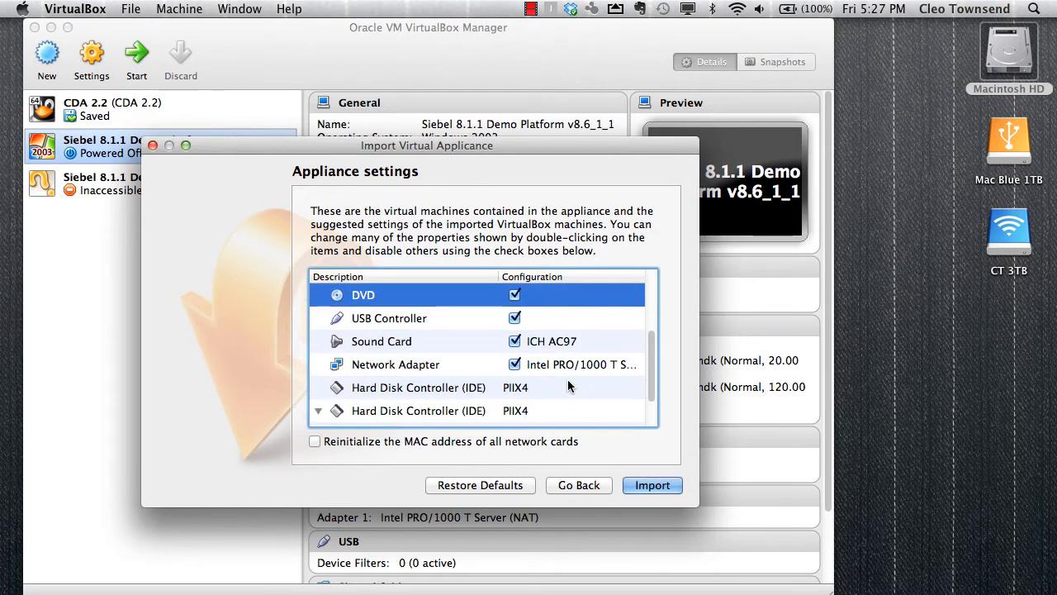
pyautogui.scroll(3, 568, 386)
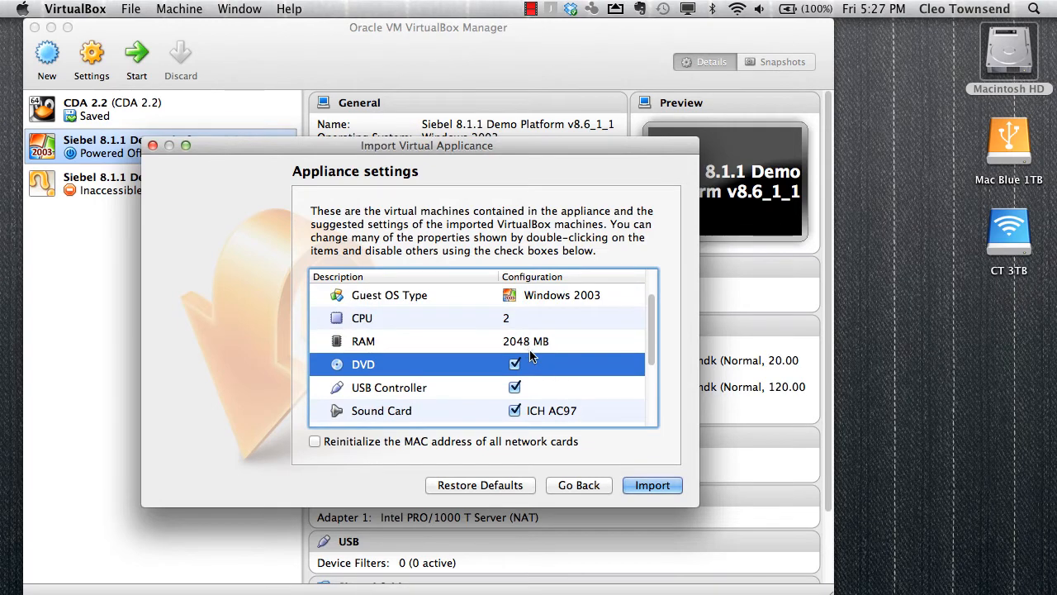
pyautogui.scroll(-3, 564, 369)
pyautogui.scroll(-1, 564, 369)
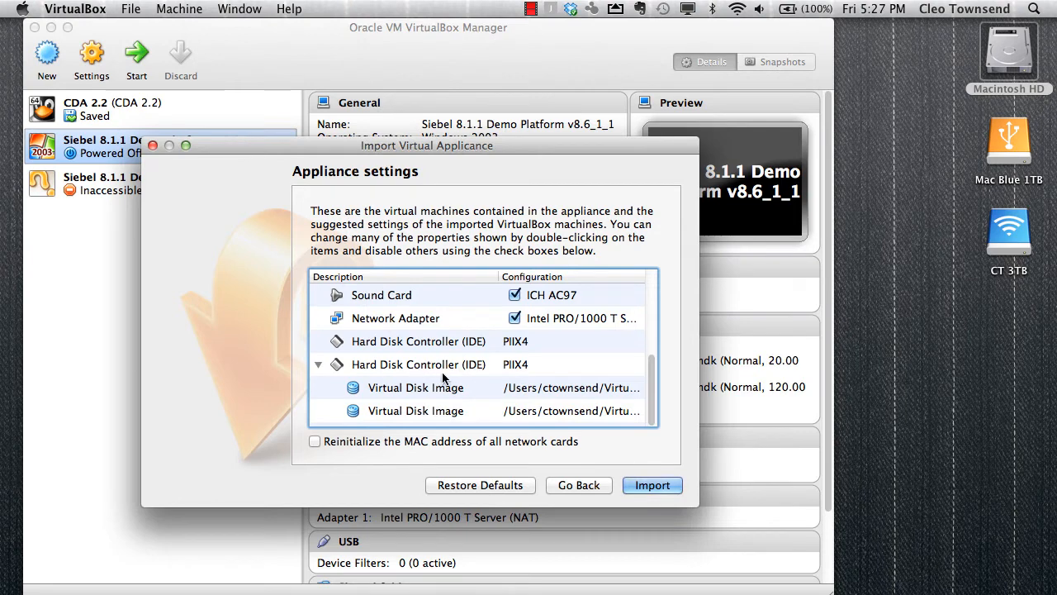
pyautogui.click(522, 392)
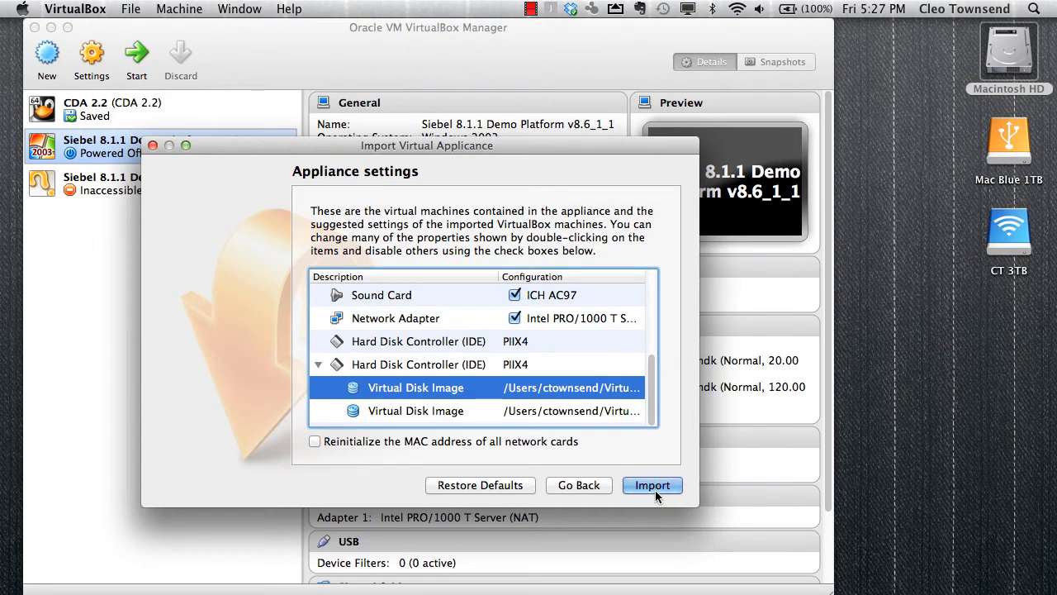
pyautogui.click(152, 146)
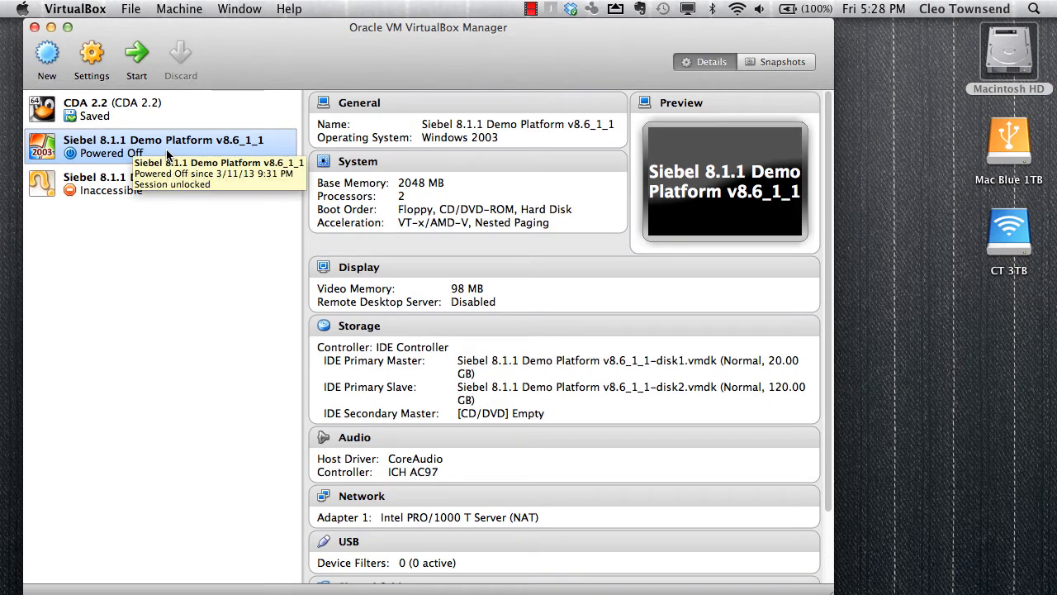
# - Start the Siebel 8.1.1 Demo Platform v8.6_1_1 virtual machine and log on to Windows Server 2003 with the account password
pyautogui.click(136, 58)
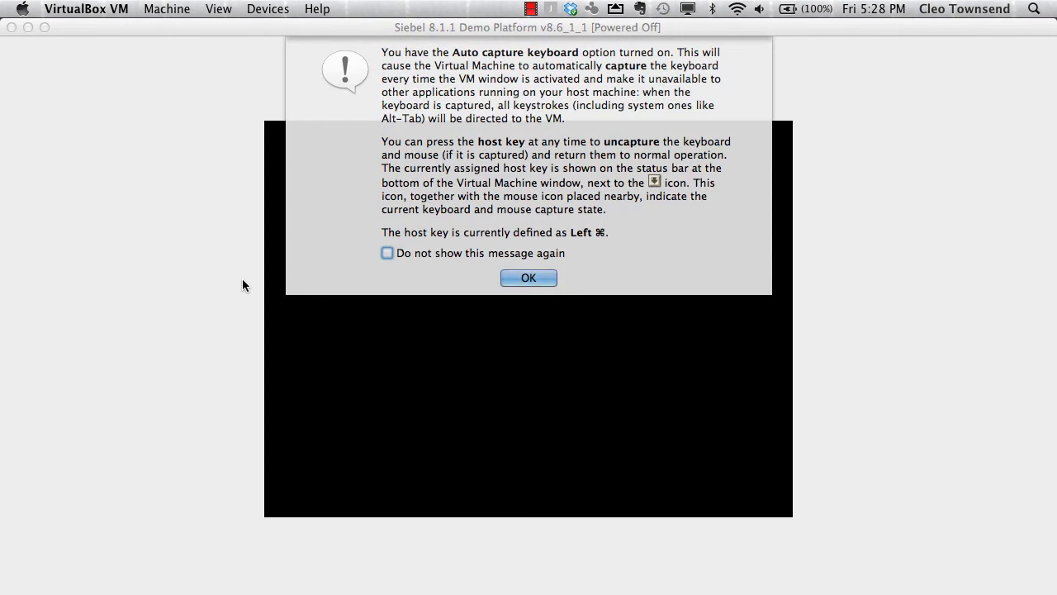
pyautogui.click(527, 278)
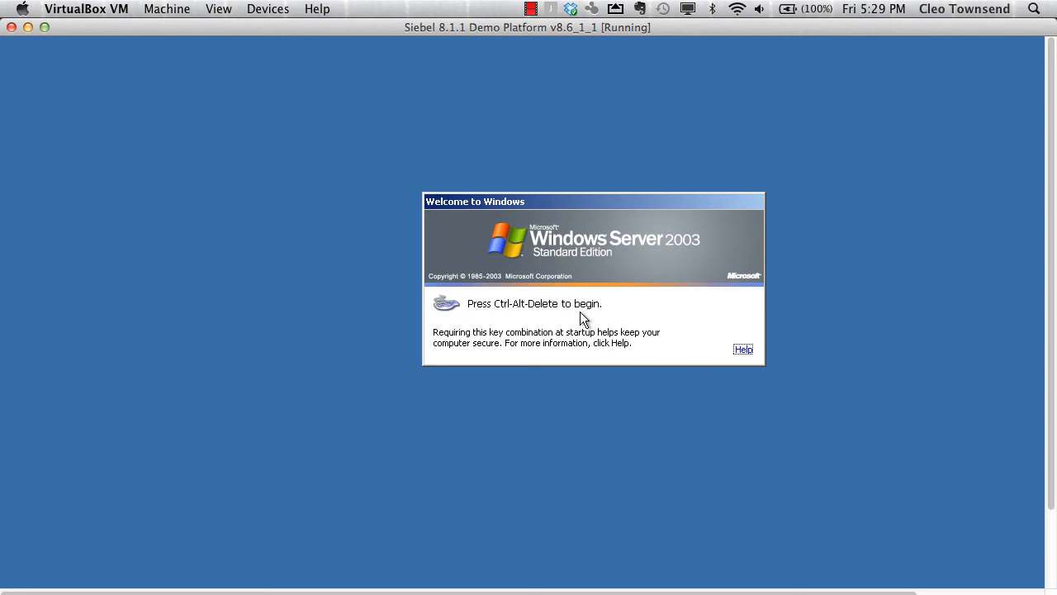
pyautogui.click(169, 9)
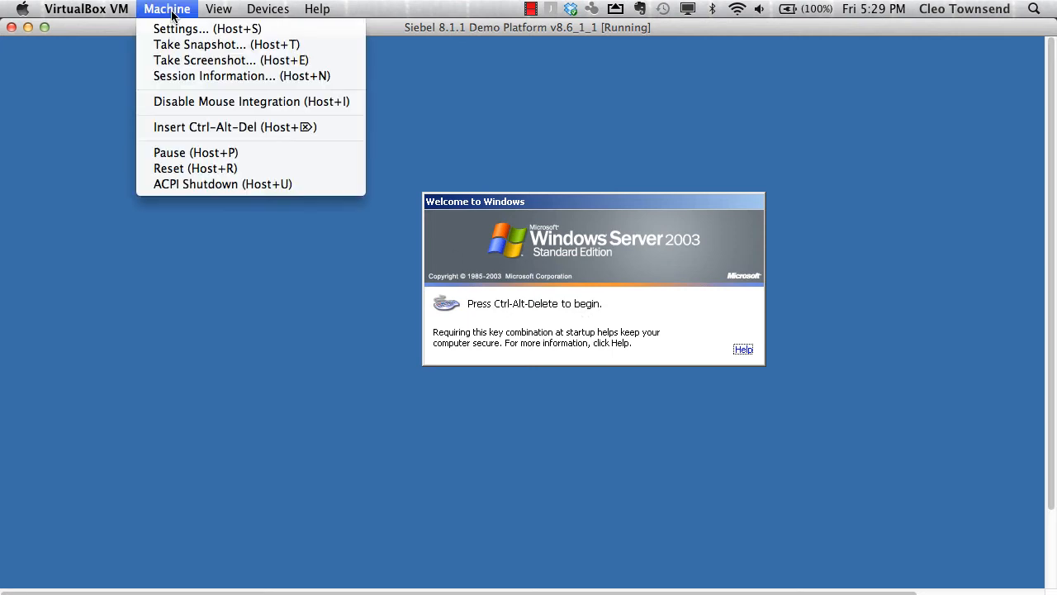
pyautogui.click(220, 130)
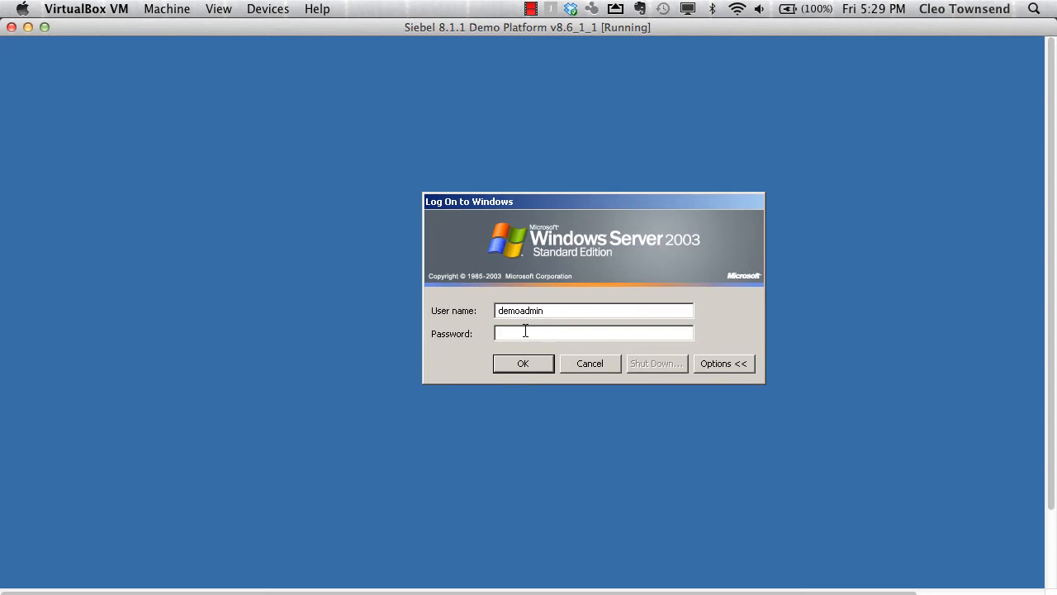
pyautogui.write('******')
pyautogui.click(514, 364)
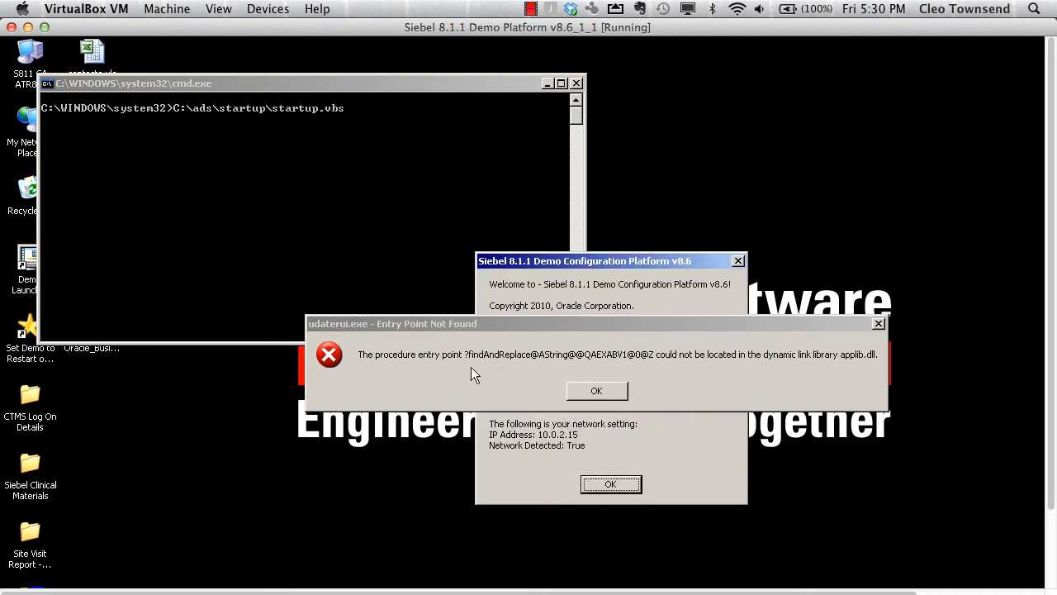
# - Dismiss the udaterui.exe error and the Service Control Manager warning, and accept the Siebel 8.1.1 Demo Configuration Platform notice
pyautogui.click(595, 393)
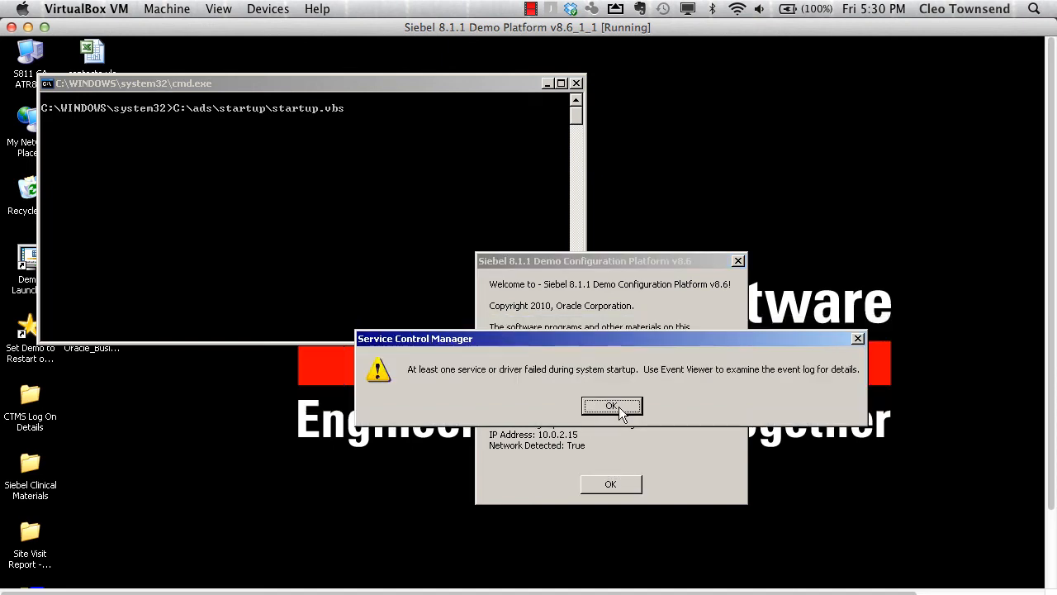
pyautogui.click(611, 406)
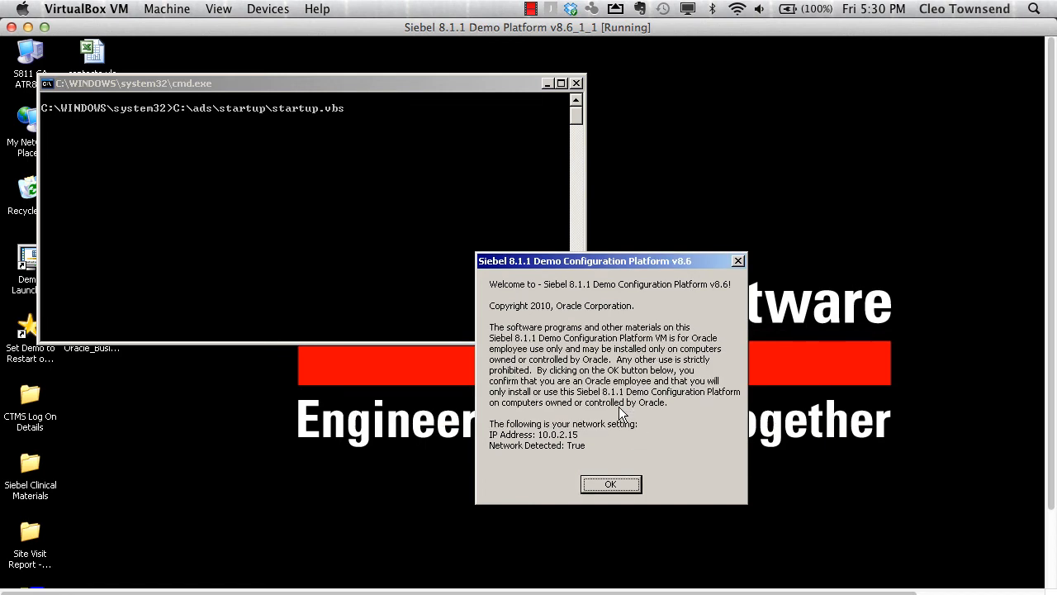
pyautogui.click(609, 485)
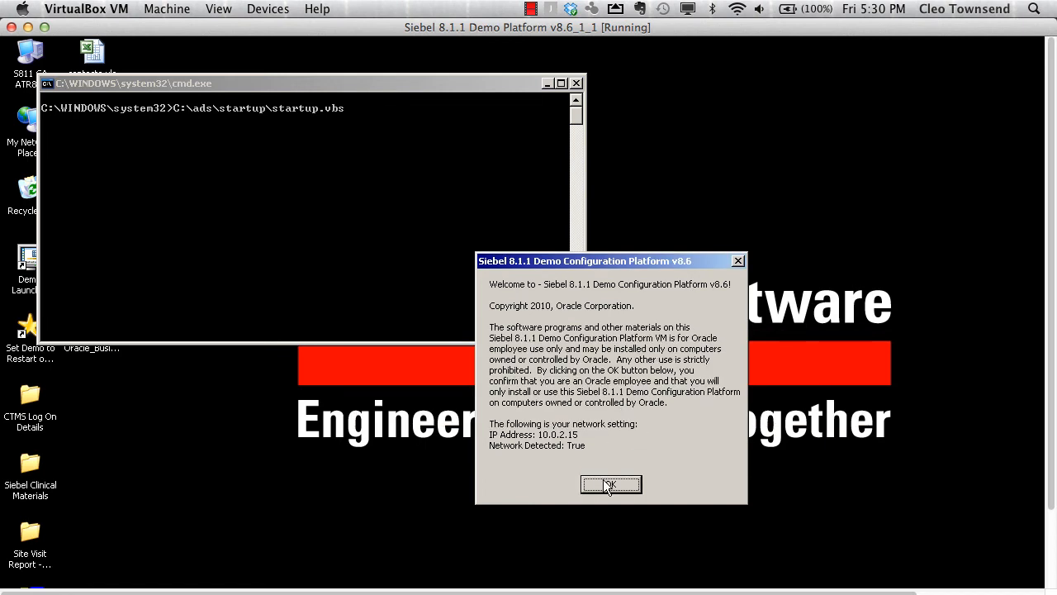